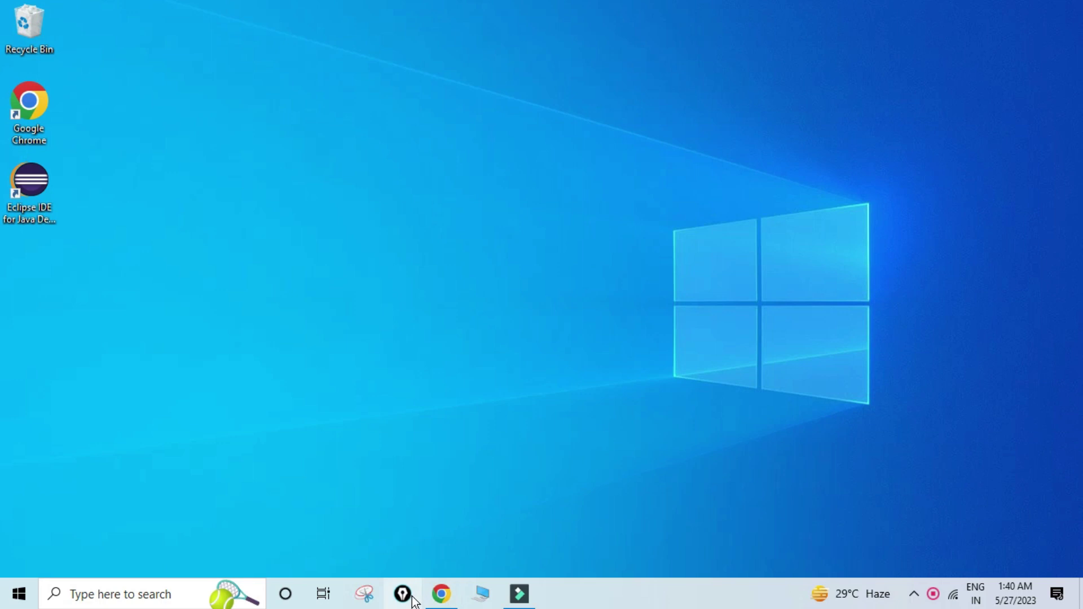
Step: Search Google for 'tomcat download' and open the Apache Tomcat homepage at tomcat.apache.org
left_click(441, 604)
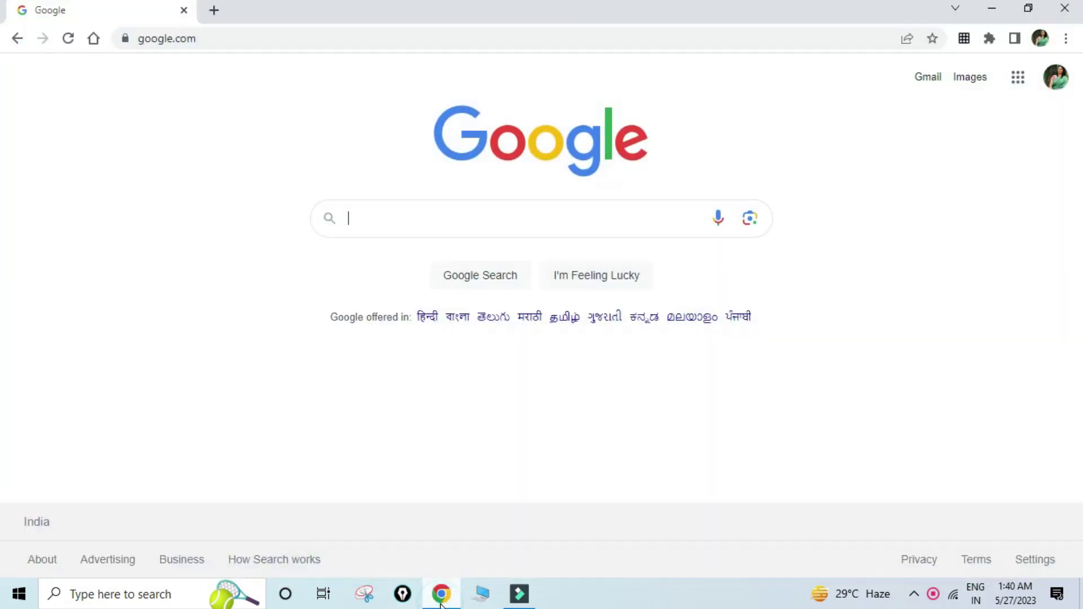
left_click(483, 224)
type("t")
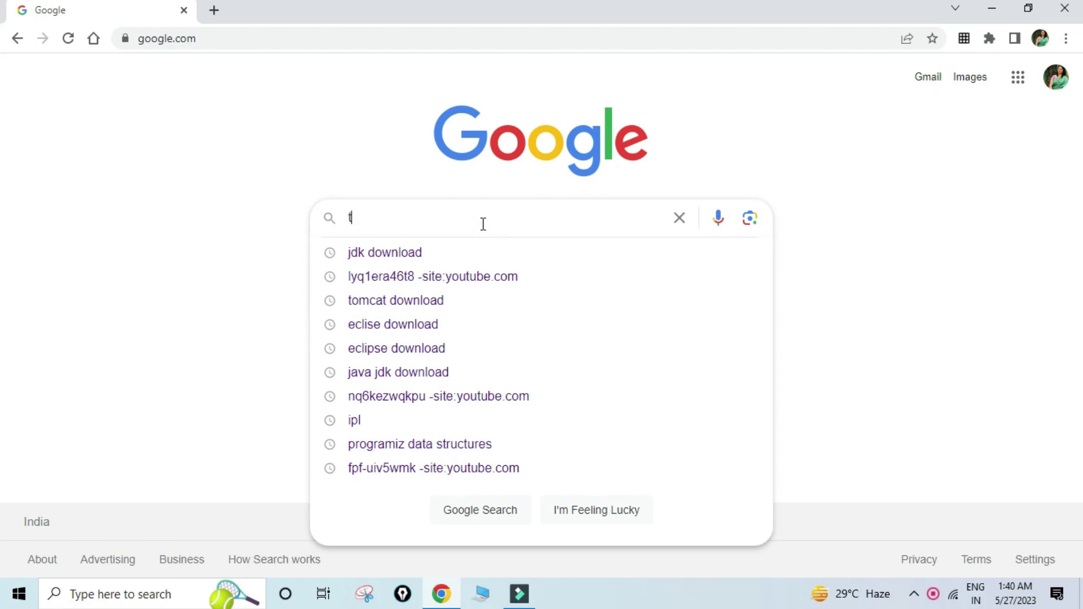
type("om")
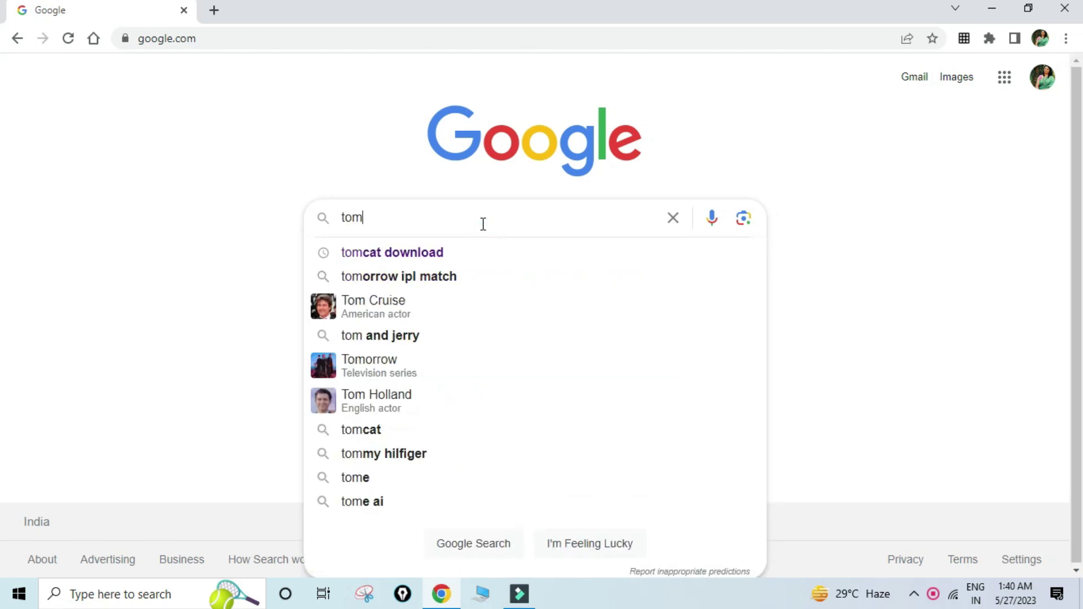
left_click(439, 252)
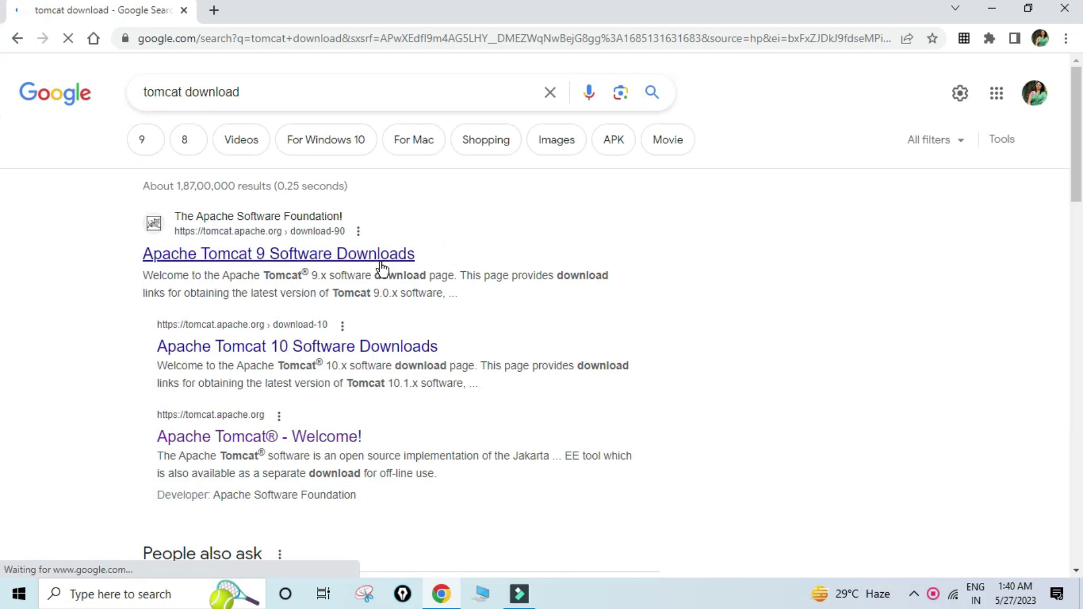
left_click(192, 441)
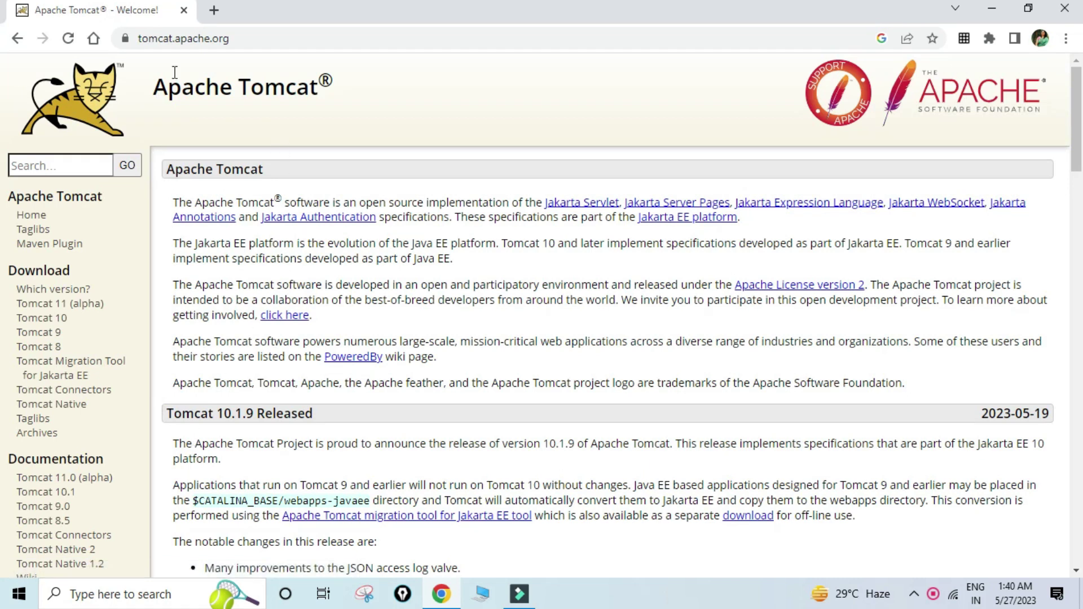
Step: Open the Tomcat 10 download page and highlight its javax.* to jakarta.* migration note
left_click(175, 40)
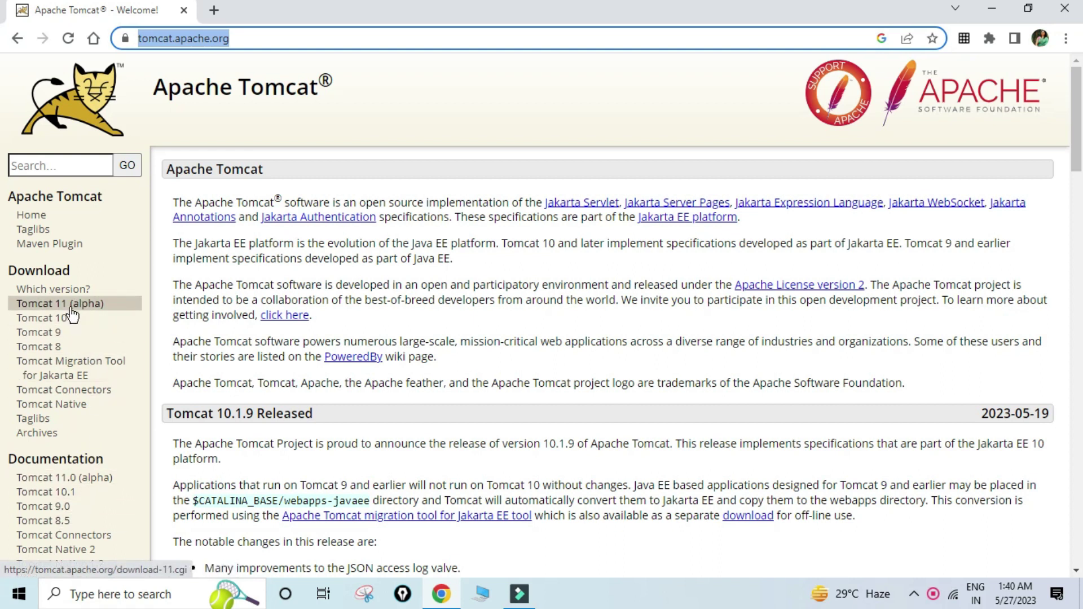
left_click(72, 319)
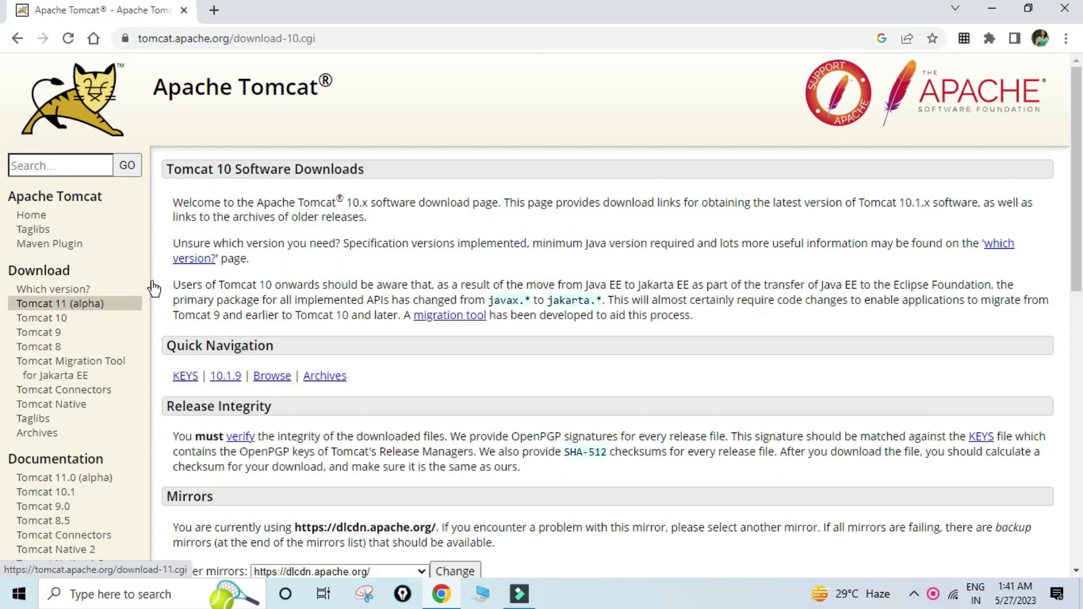
left_click(213, 286)
left_click_drag(181, 286, 611, 299)
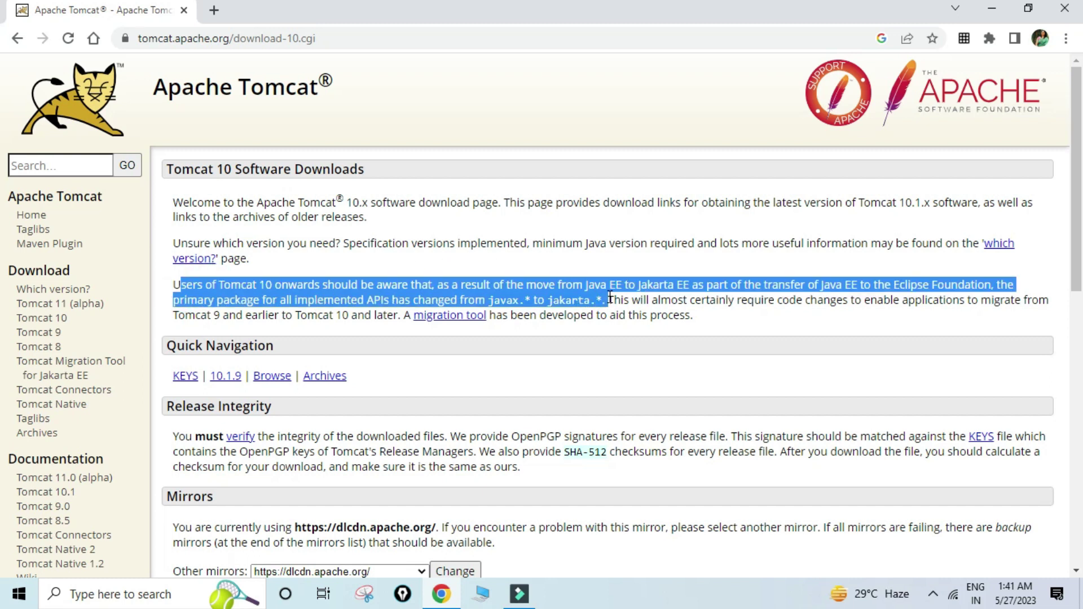
left_click(610, 299)
left_click_drag(487, 301, 606, 300)
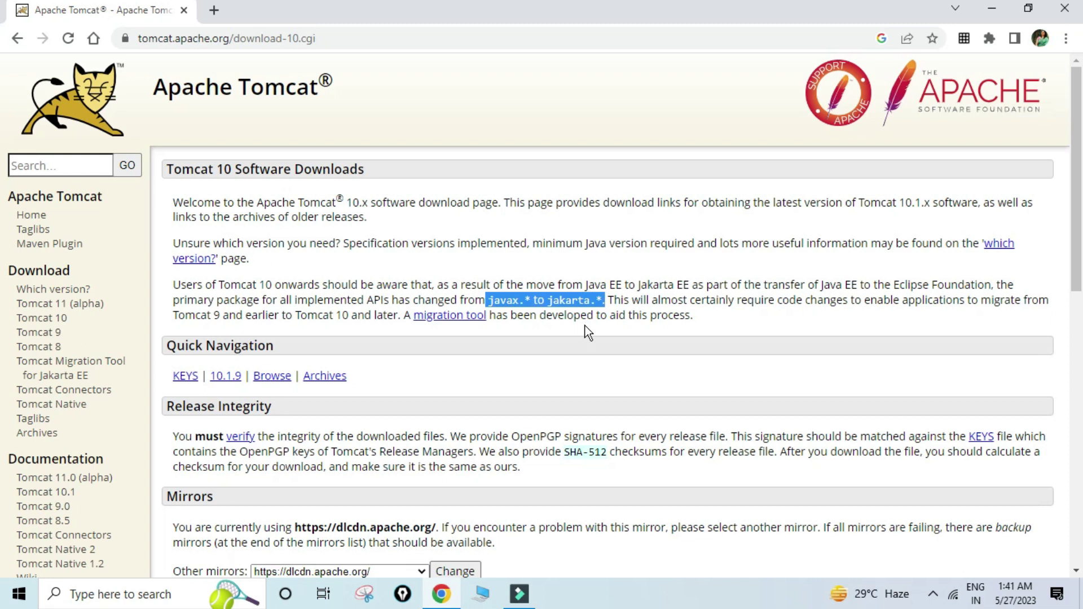
Step: Download the Tomcat 10.1.9 32-bit/64-bit Windows Service Installer and run apache-tomcat-10.1.9.exe
scroll(588, 332, "down", 6)
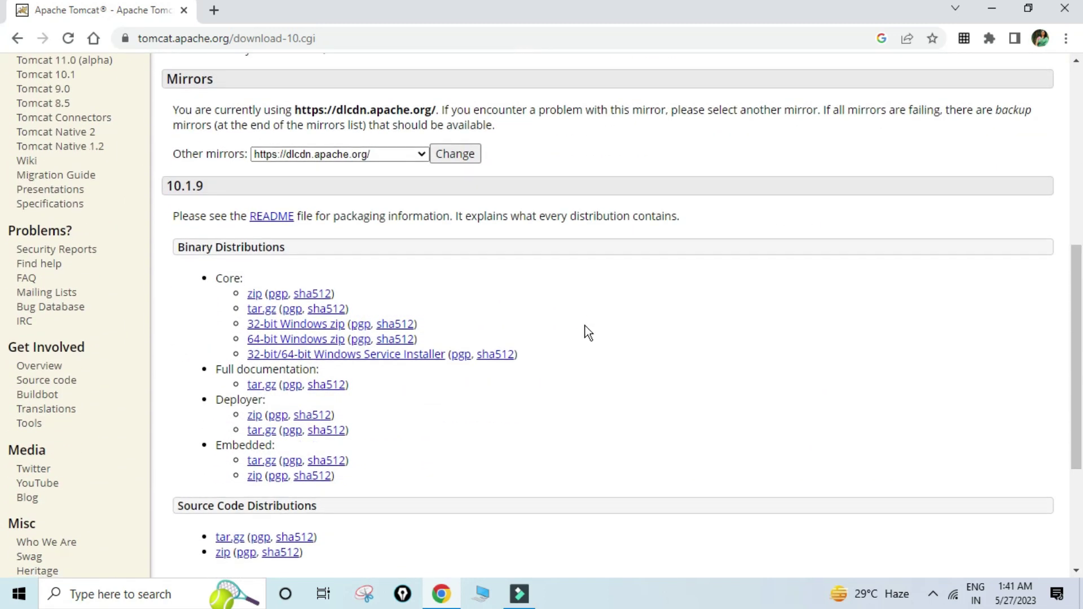
scroll(588, 332, "down", 3)
scroll(587, 332, "up", 5)
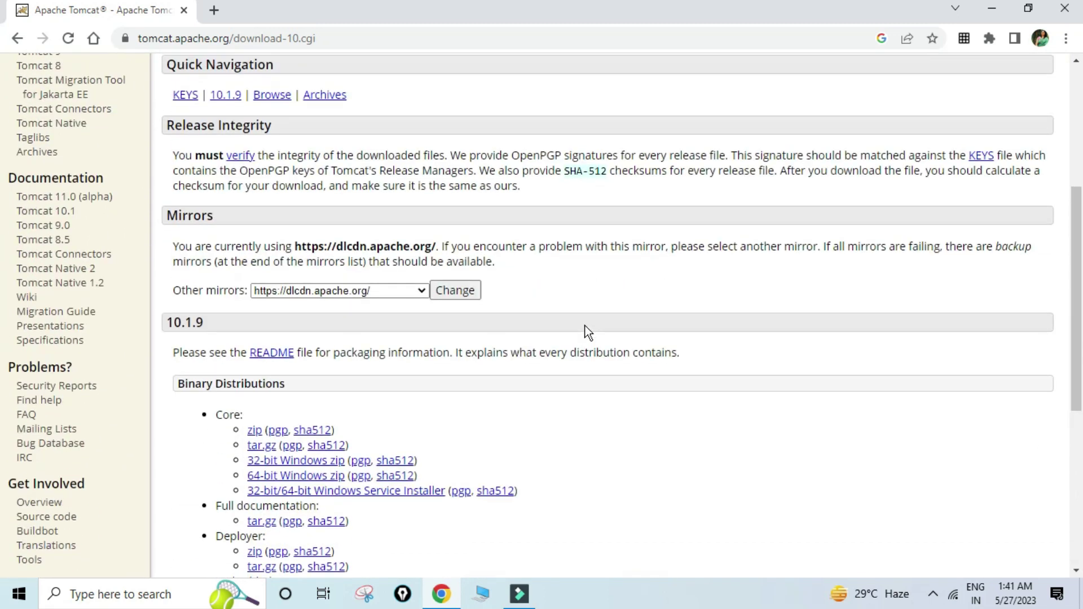
scroll(587, 331, "up", 2)
left_click_drag(225, 452, 161, 452)
scroll(184, 316, "down", 2)
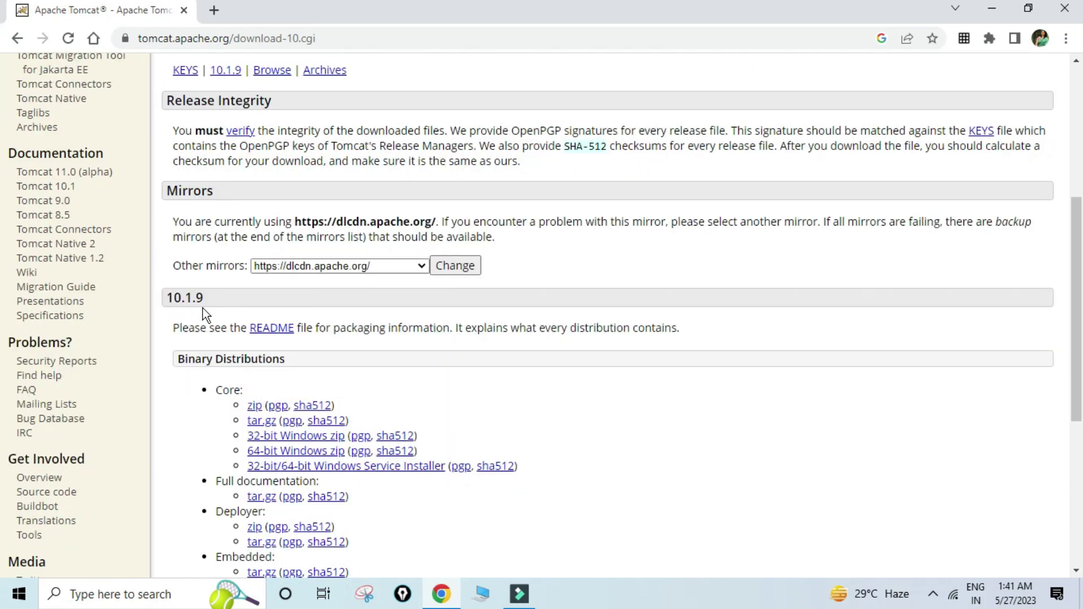
scroll(251, 418, "down", 1)
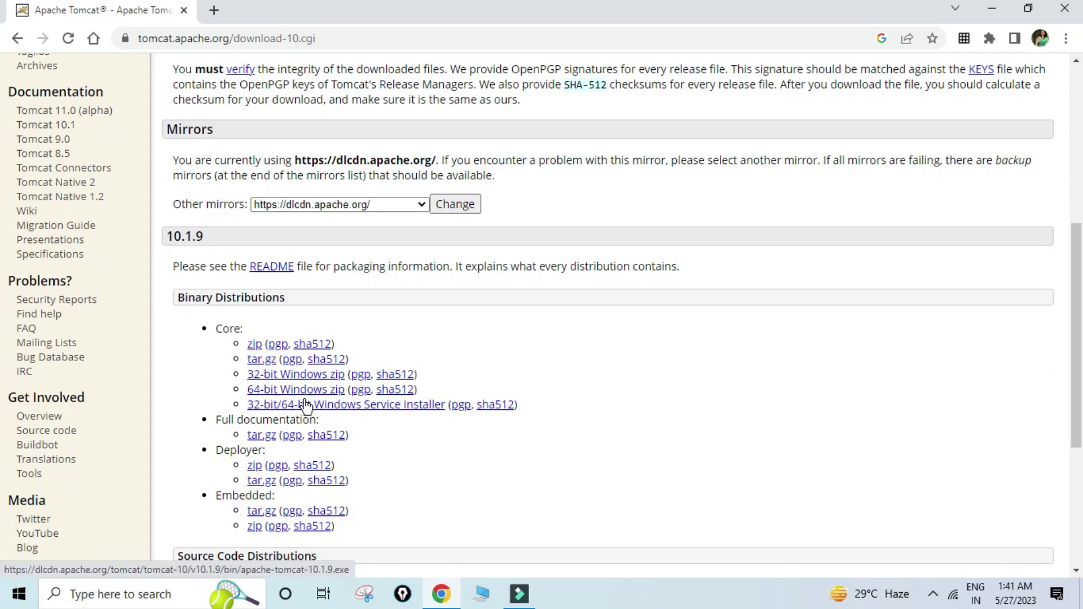
left_click(360, 410)
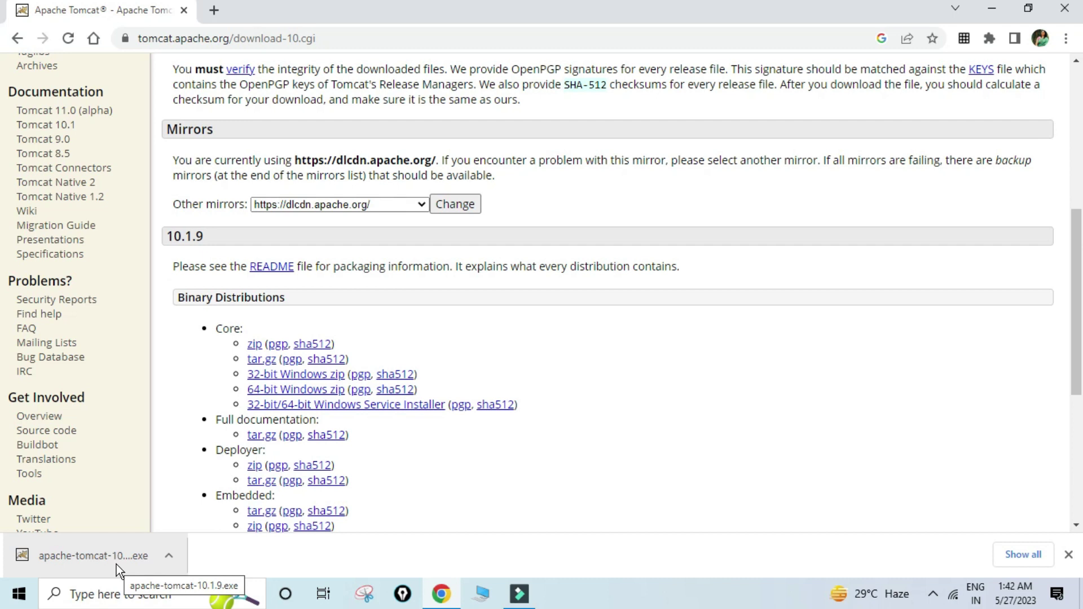
left_click(116, 564)
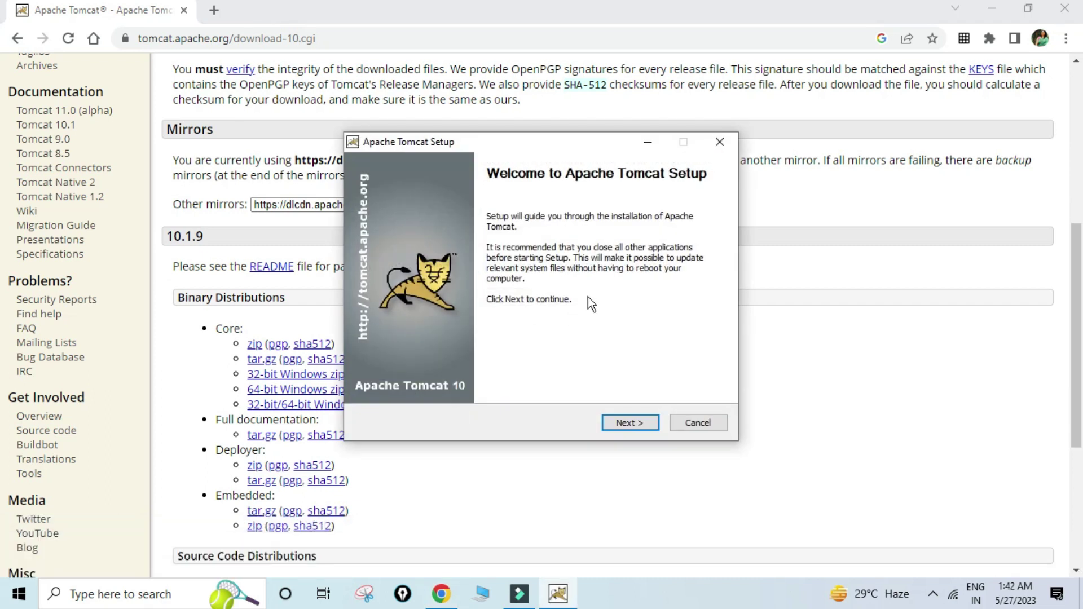
Step: Accept the licence and add Host Manager and Examples for a 15.7 MB Custom install
left_click(991, 9)
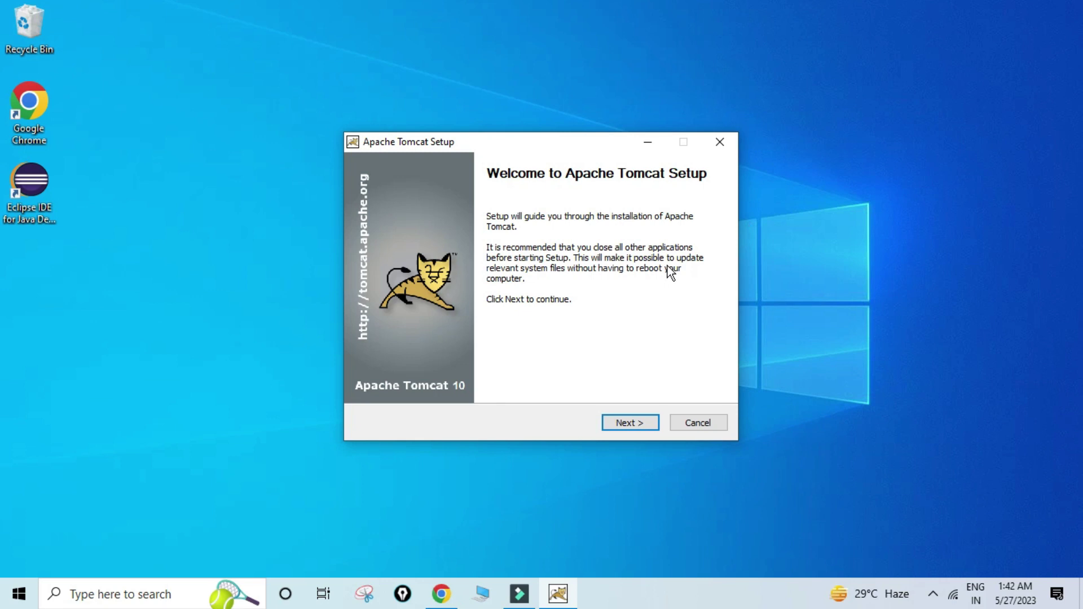
left_click(631, 423)
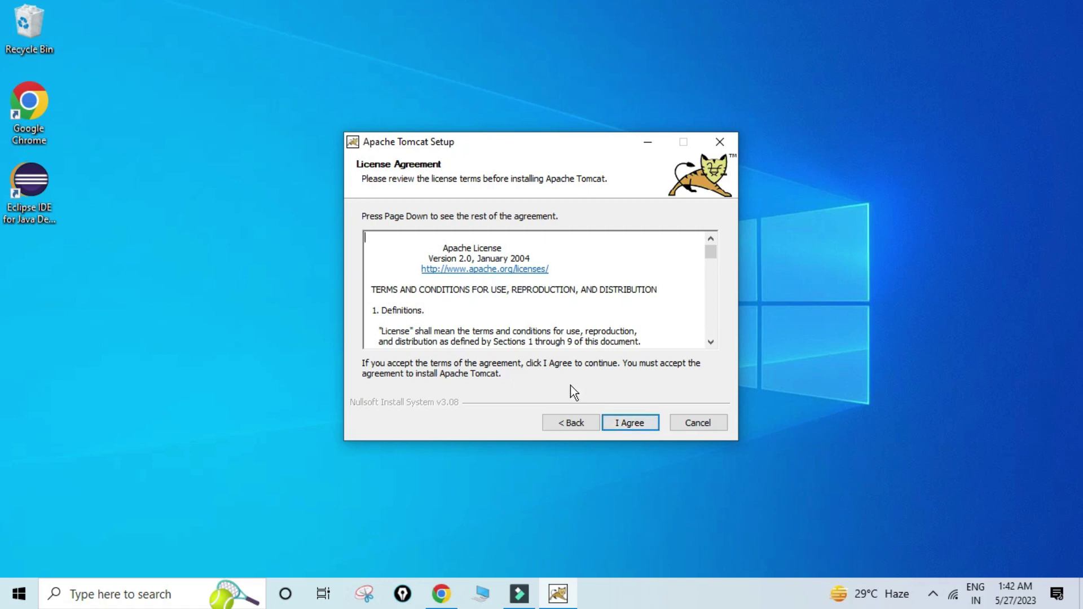
left_click(636, 425)
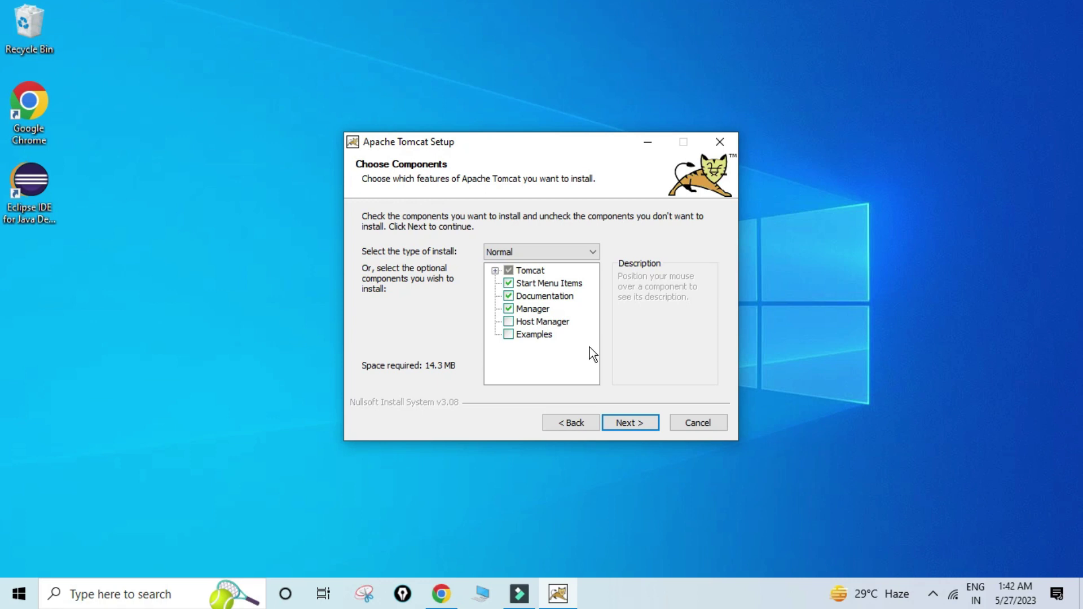
left_click(554, 326)
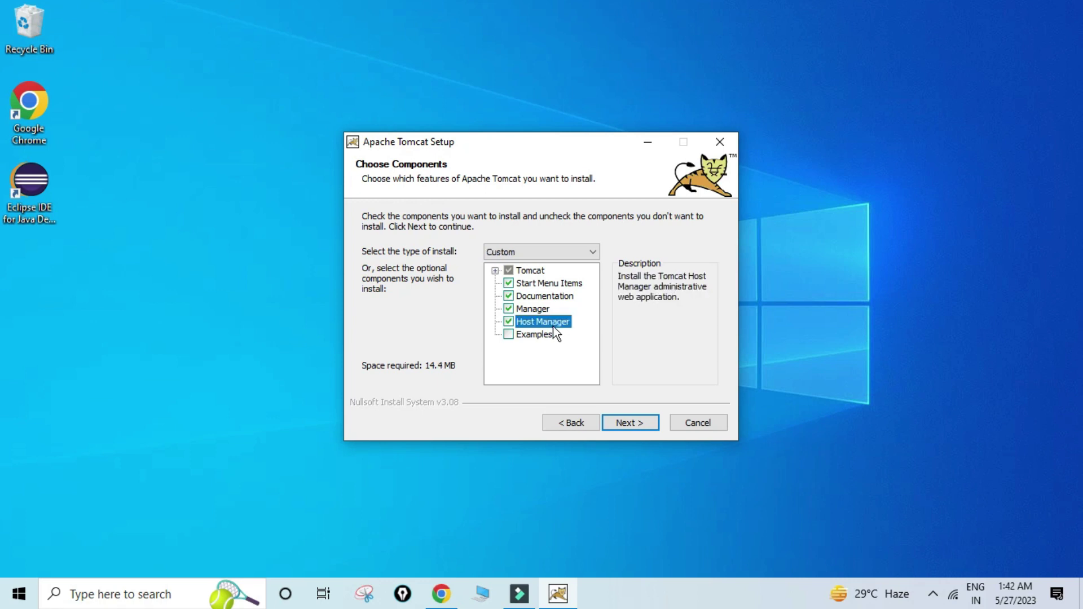
left_click(544, 333)
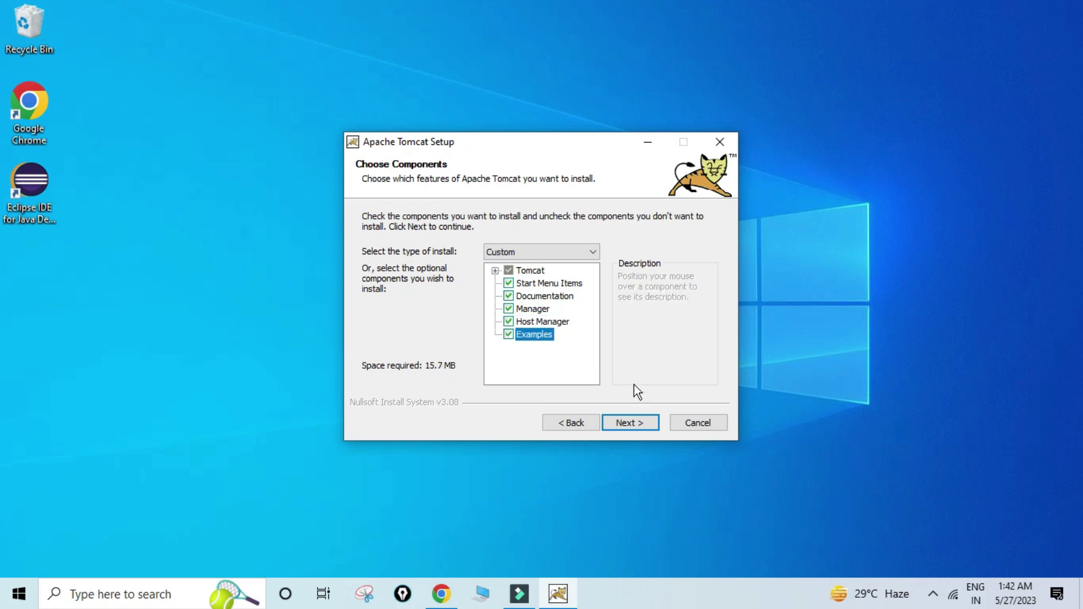
Step: Keep connector port 8080 and service name Tomcat10, advancing to the Java path page
left_click(623, 422)
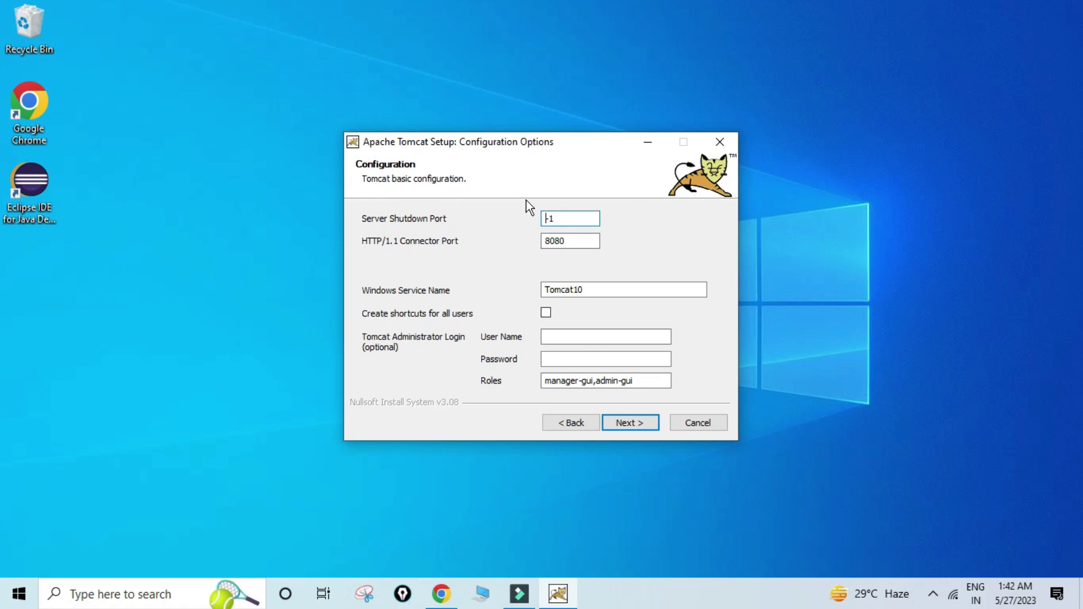
left_click_drag(575, 237, 545, 238)
left_click(588, 291)
left_click_drag(589, 292, 543, 292)
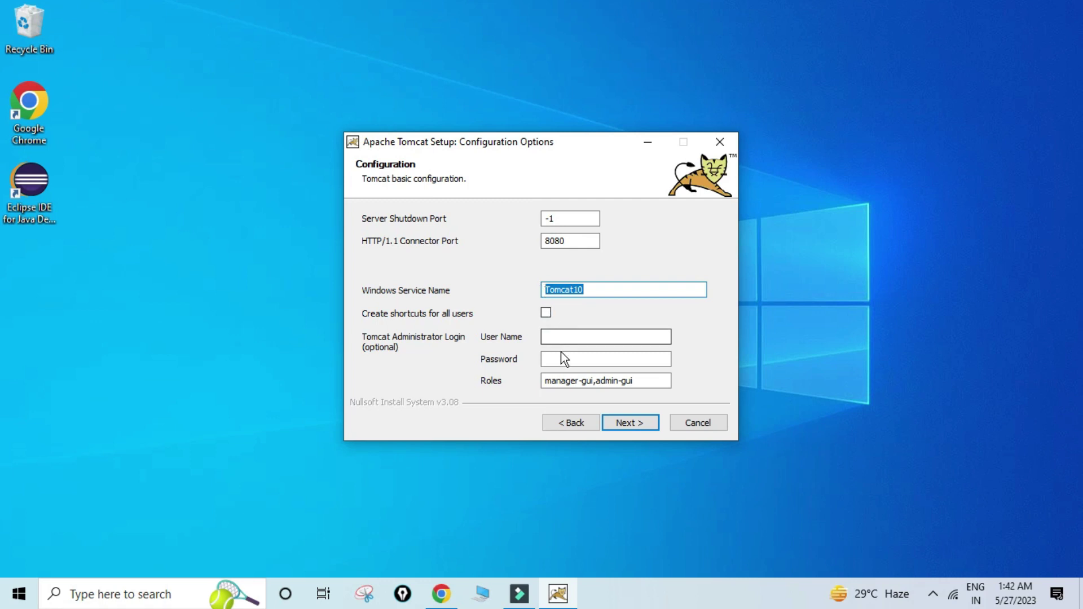
left_click(621, 423)
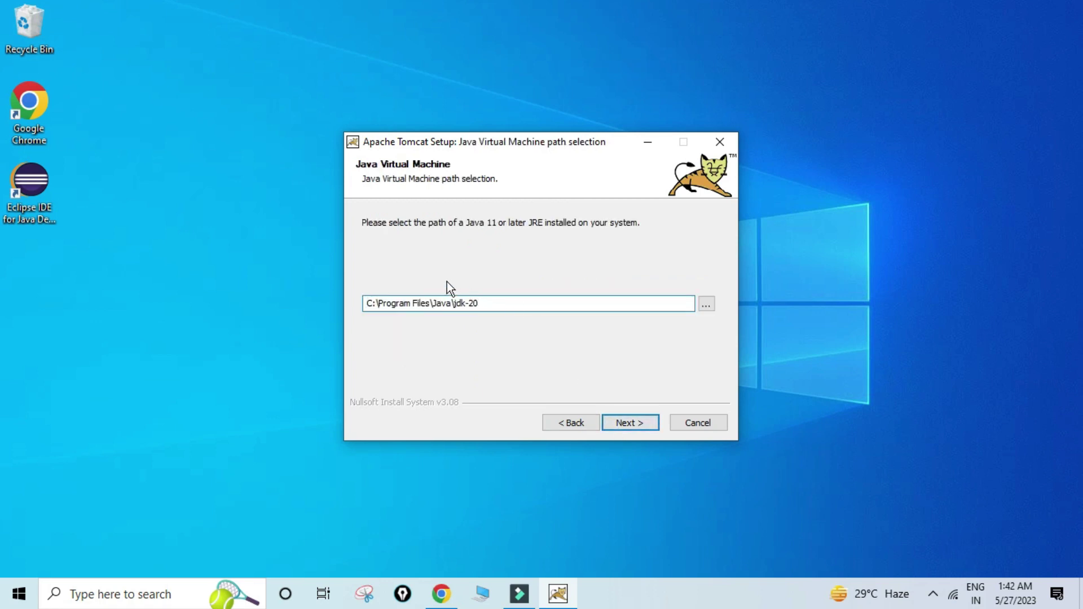
left_click_drag(396, 303, 515, 302)
left_click(504, 299)
Step: Keep the jdk-20 Java path and default Tomcat 10.1 destination folder, then install
left_click(626, 424)
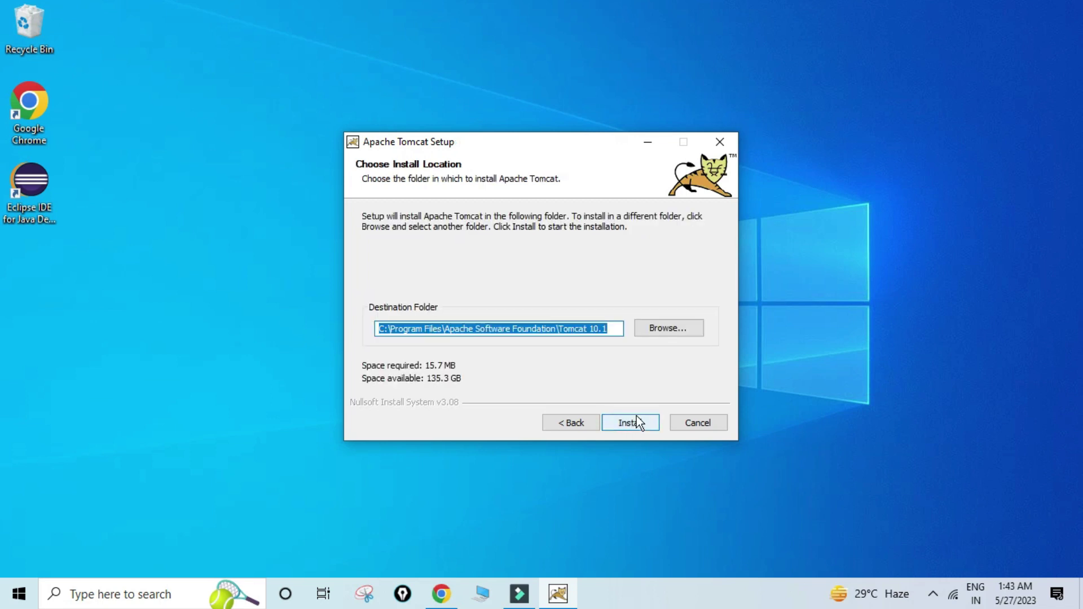
left_click(466, 329)
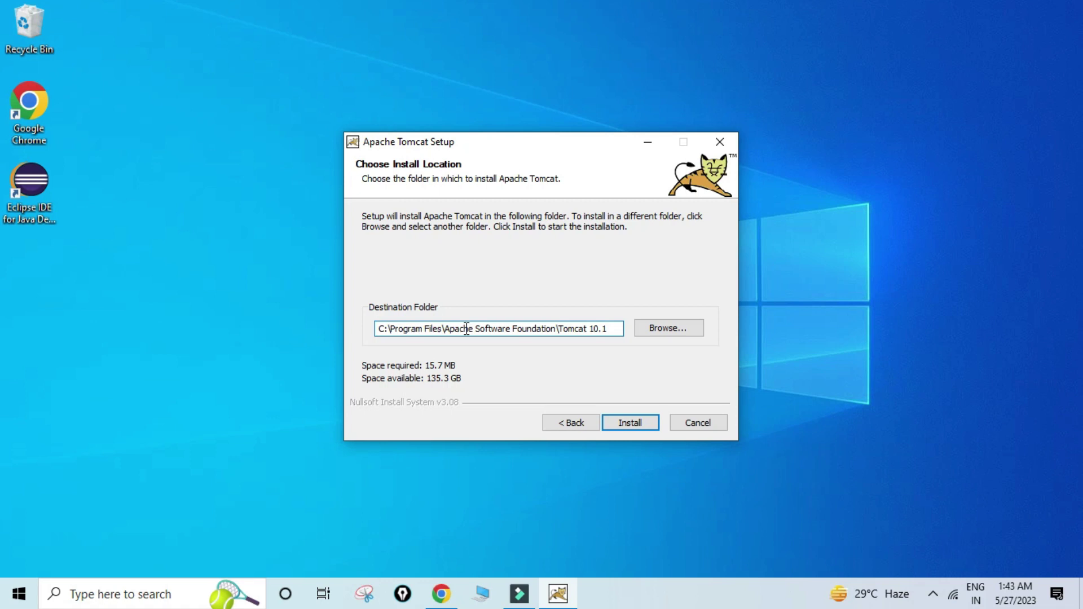
left_click_drag(396, 329, 617, 328)
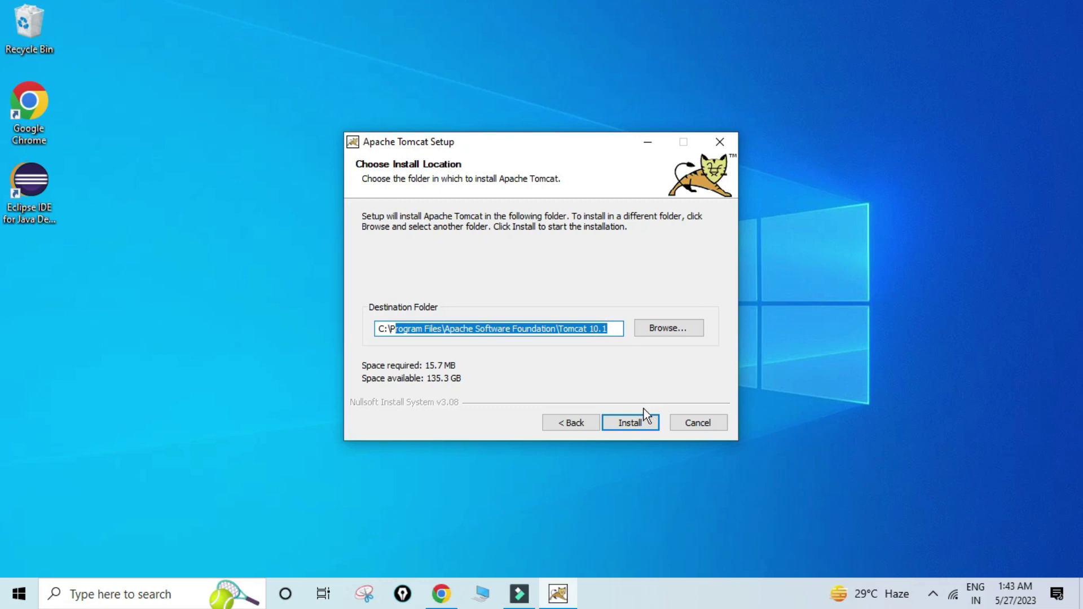
left_click(633, 424)
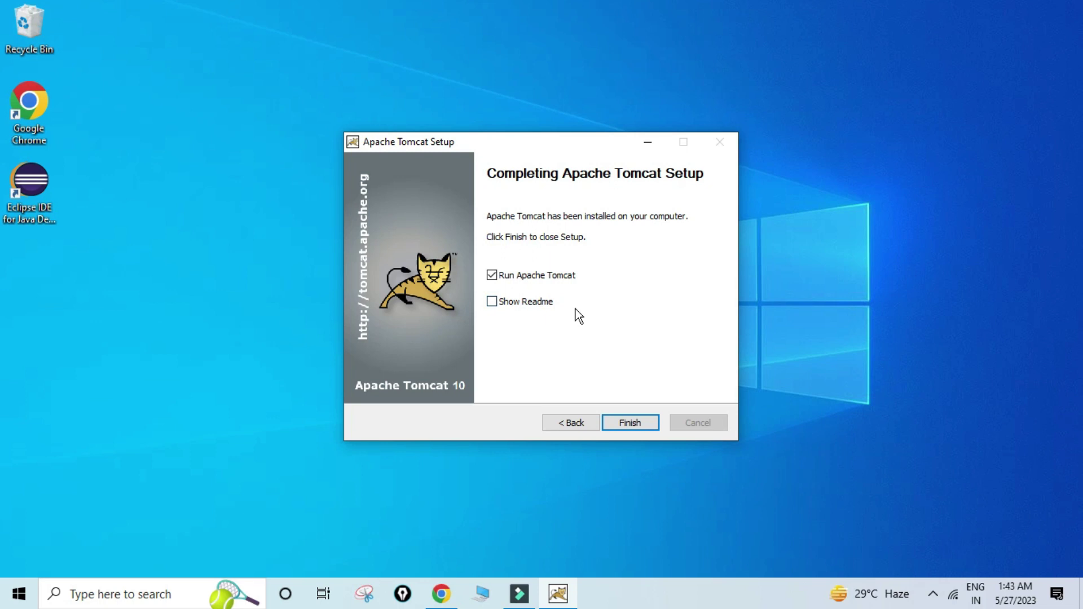
Step: Finish setup with Run Apache Tomcat ticked and check the Tomcat tray icon
left_click(634, 421)
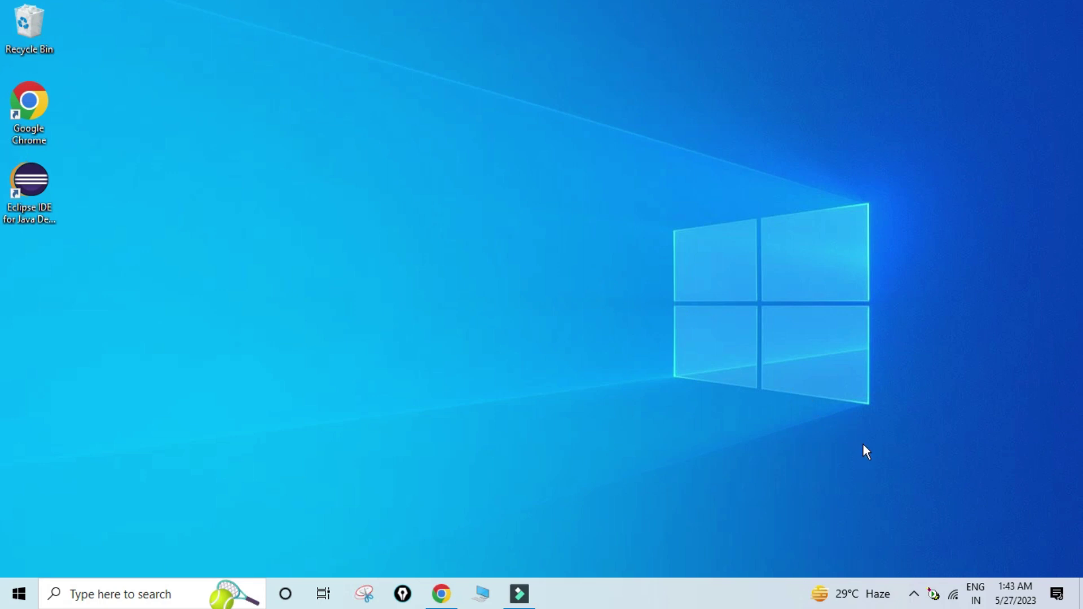
left_click(933, 597)
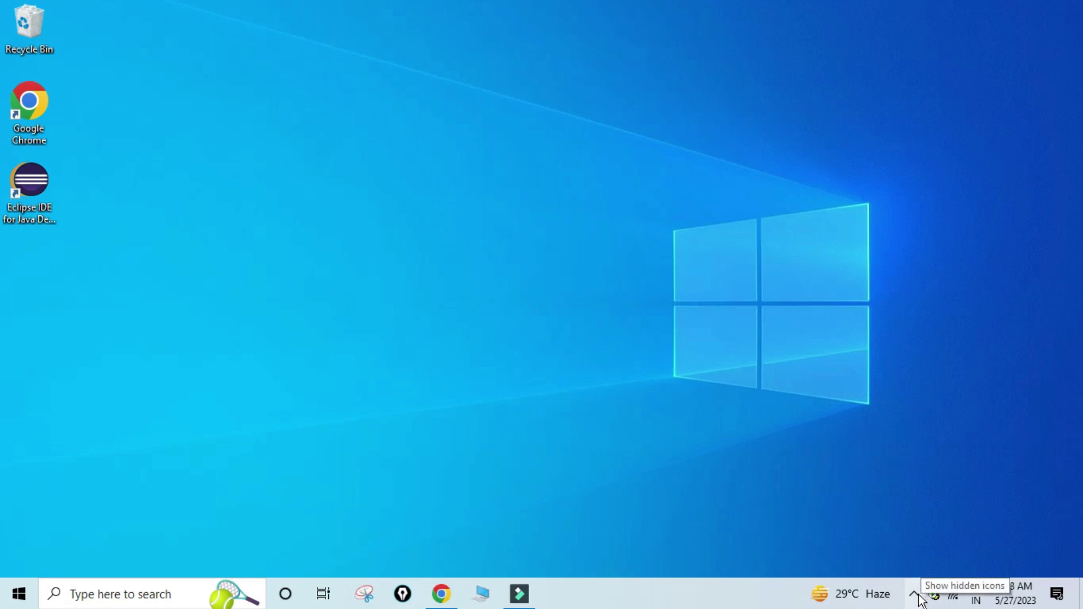
left_click(918, 596)
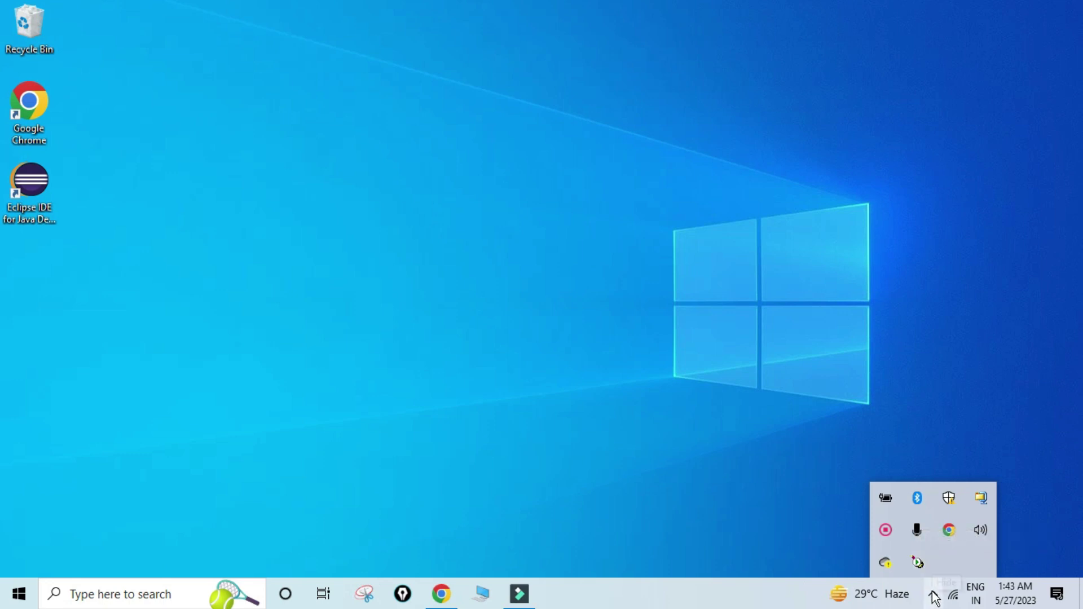
left_click(626, 479)
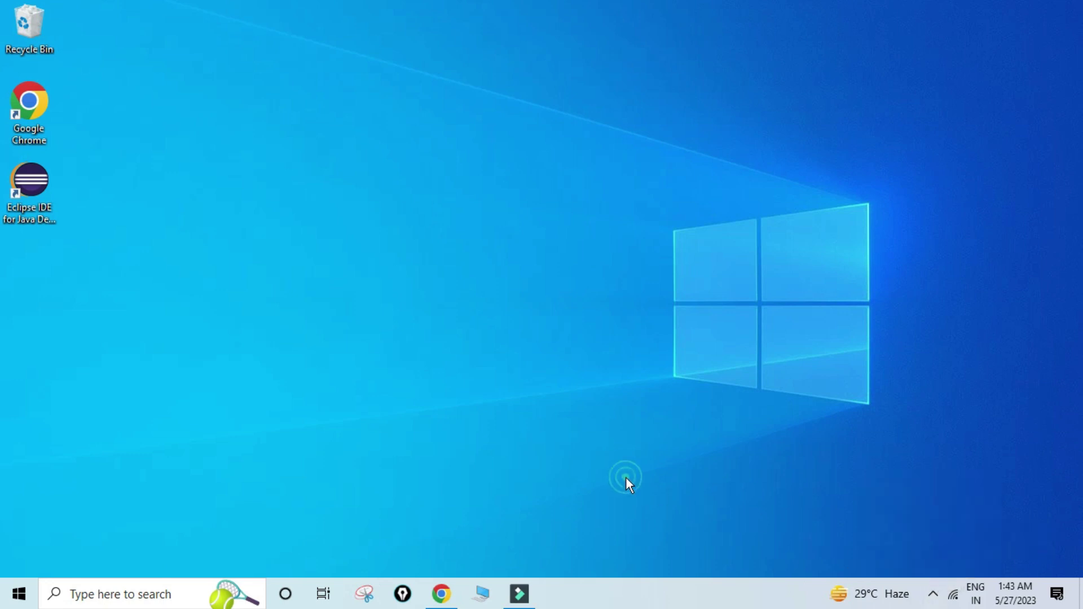
Step: Open the Services app from Windows search
left_click(118, 593)
type("serv")
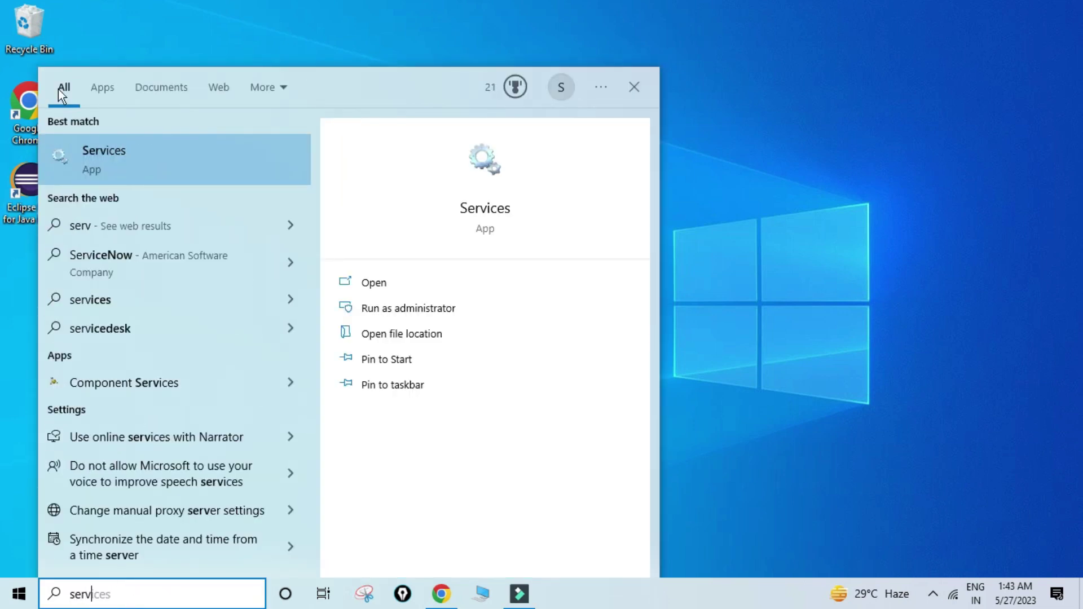
left_click(117, 174)
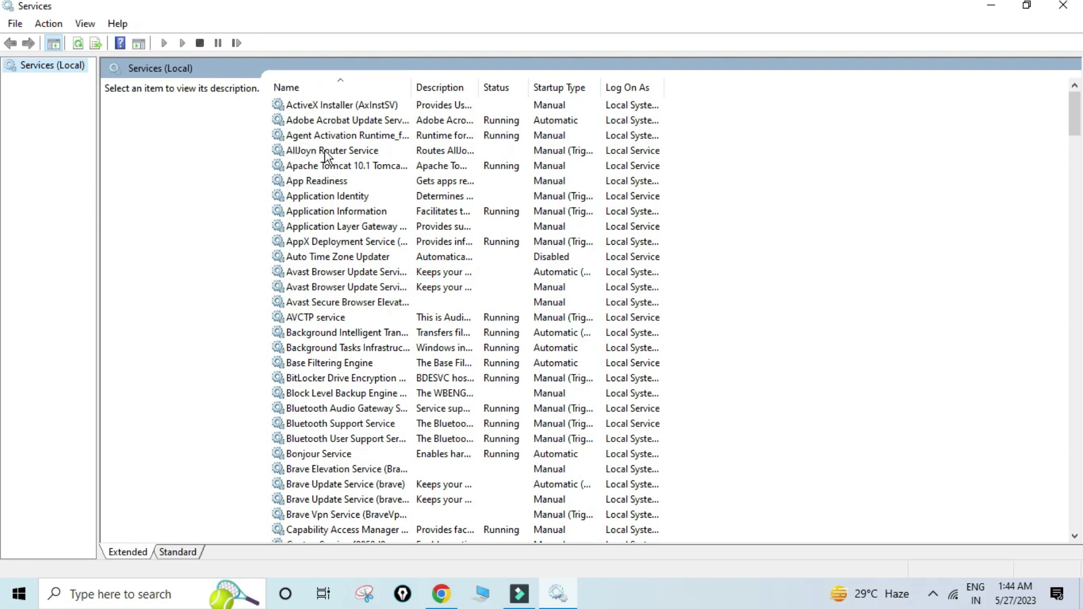
Step: Find Apache Tomcat 10.1 Tomcat10, confirm it is Running, and close Services
left_click(326, 152)
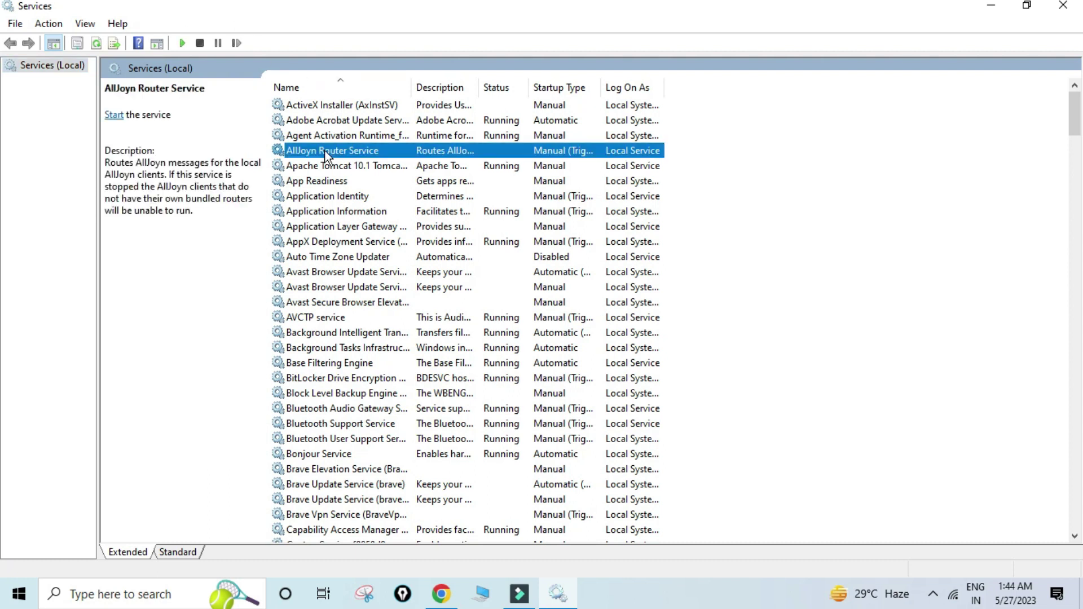
key("t")
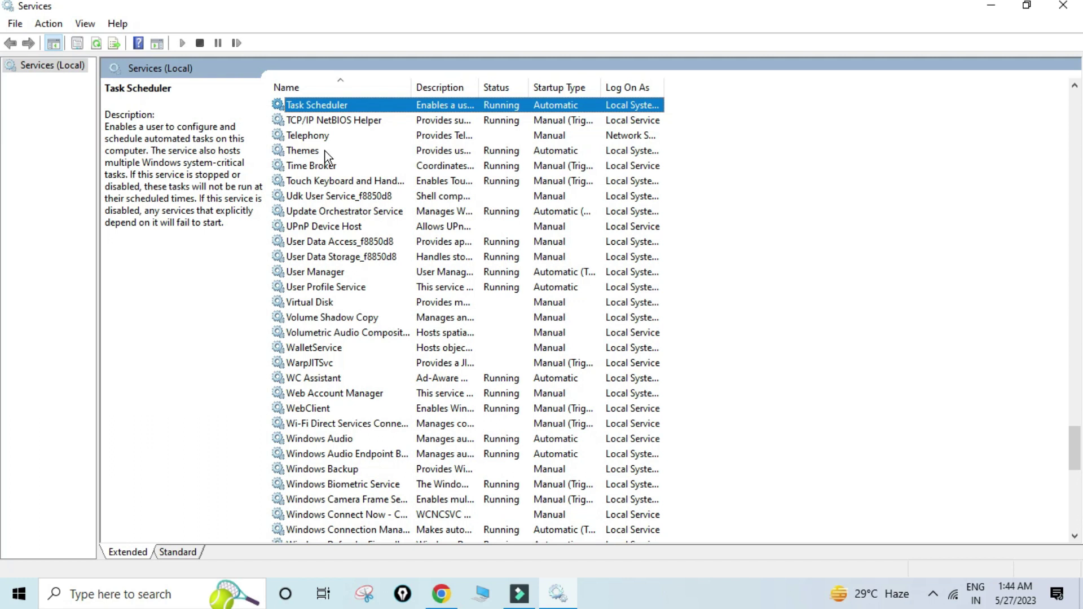
scroll(326, 158, "up", 3)
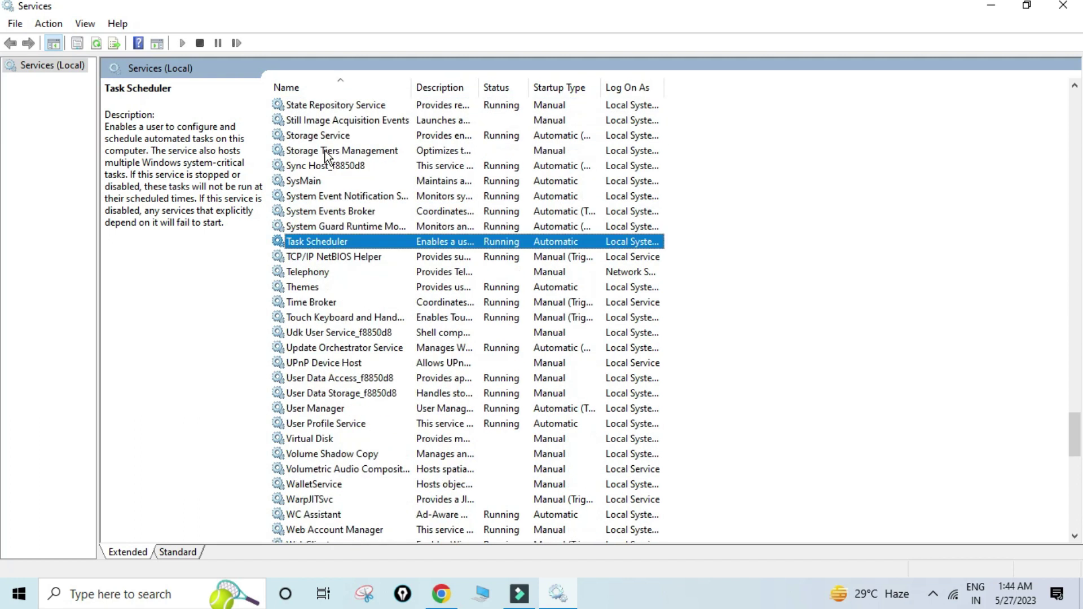
scroll(326, 157, "up", 8)
left_click(326, 151)
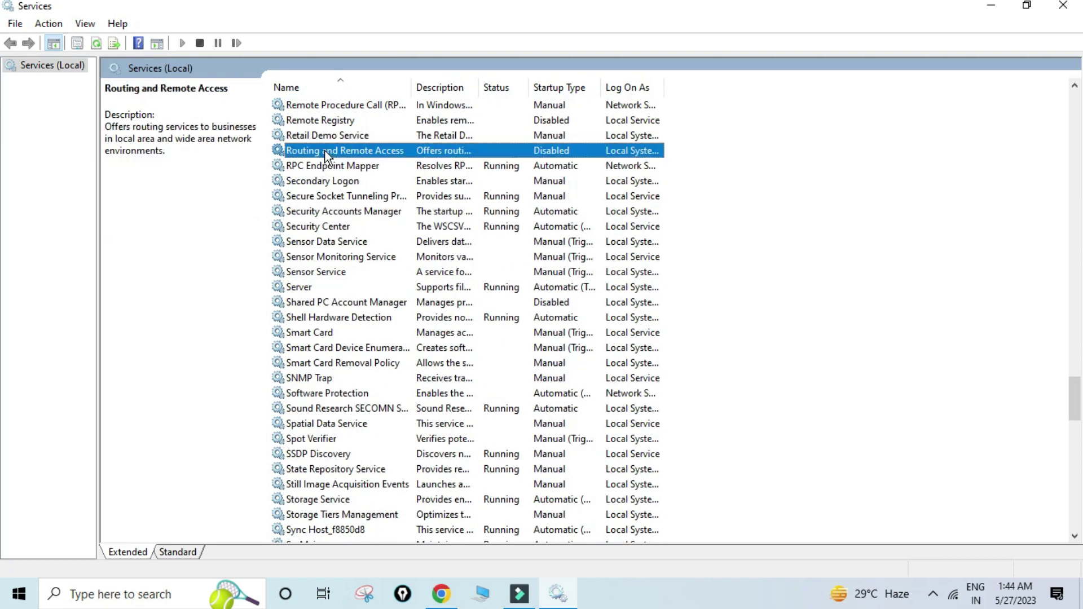
key("t")
key("t")
key("t")
key("t")
key("t")
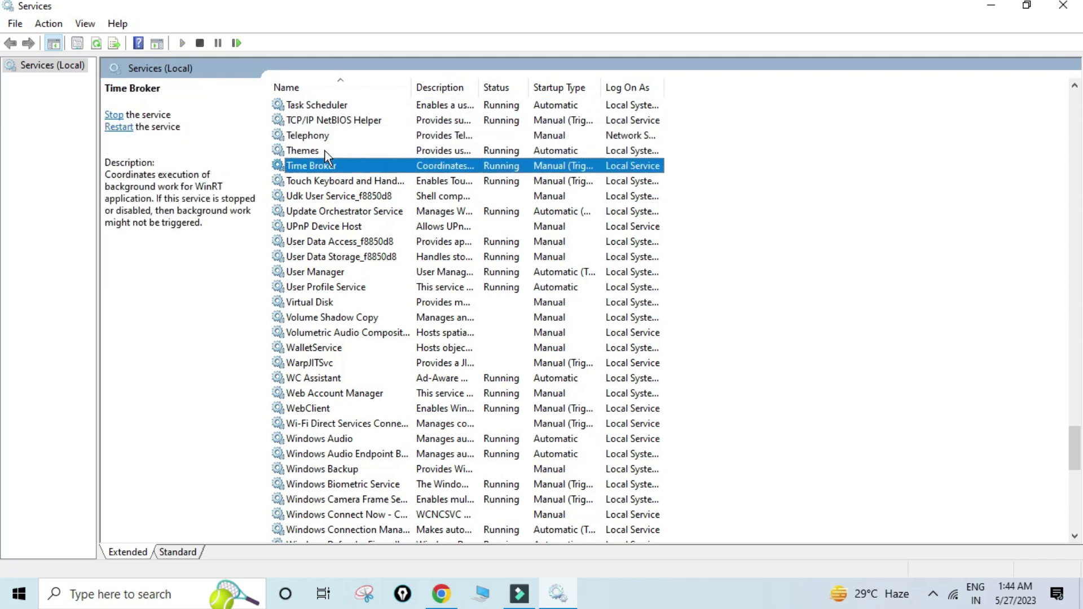
key("t")
key("t")
key("t")
key("a")
key("a")
key("a")
key("a")
key("a")
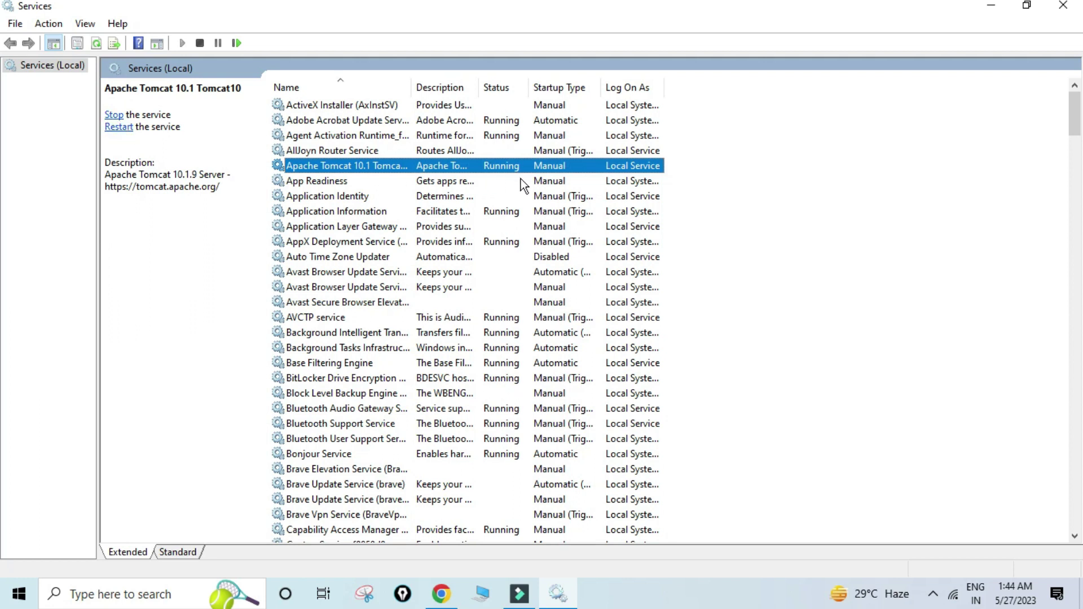
double_click(4, 8)
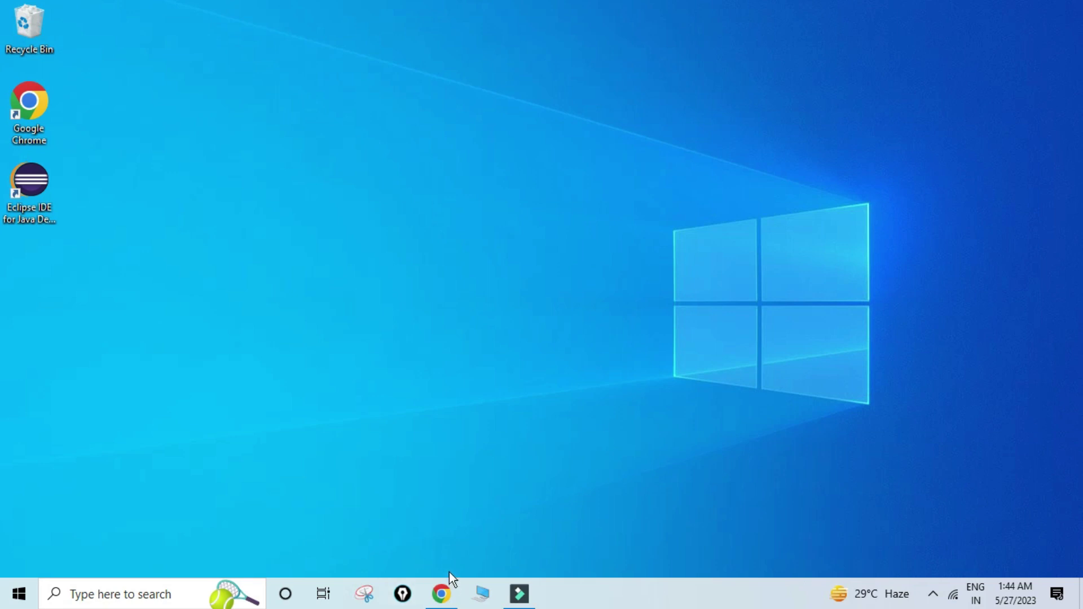
Step: Load localhost:8080 in a new Chrome tab, fixing the suggested address to use a colon
left_click(444, 593)
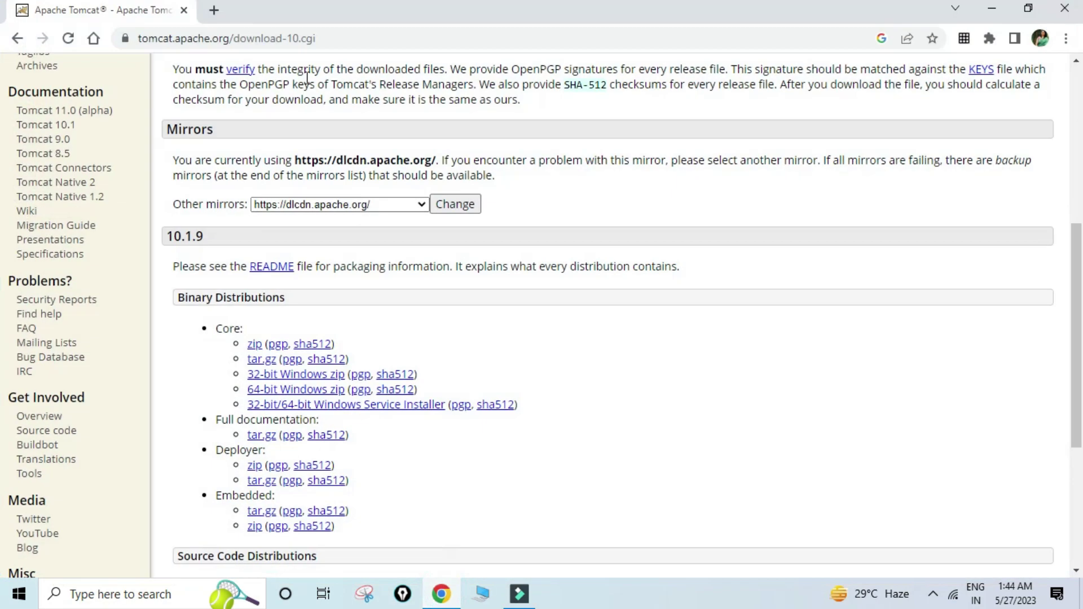
left_click(212, 10)
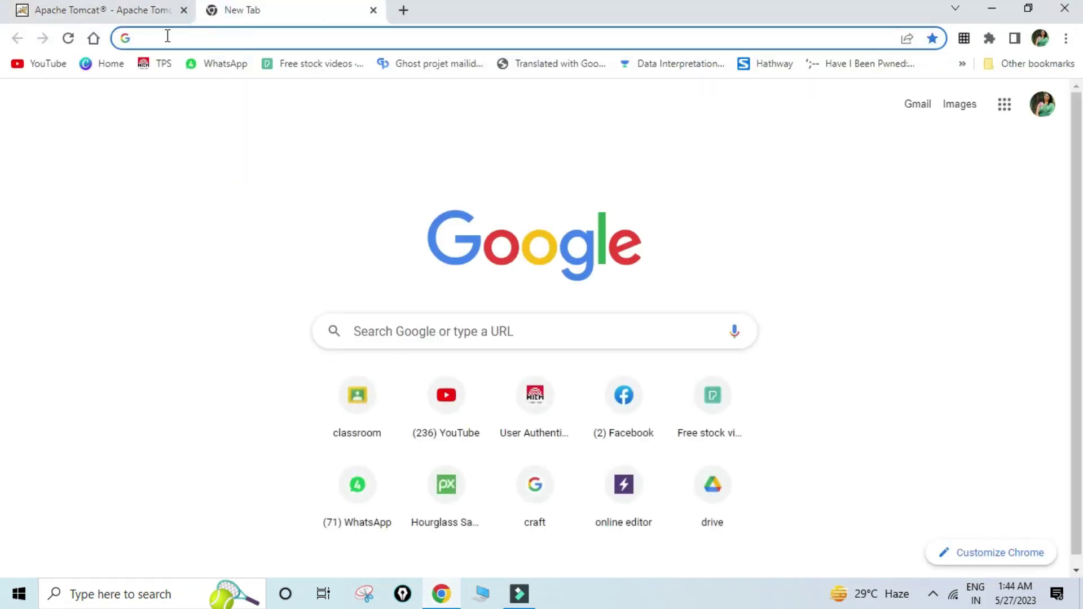
type("loc")
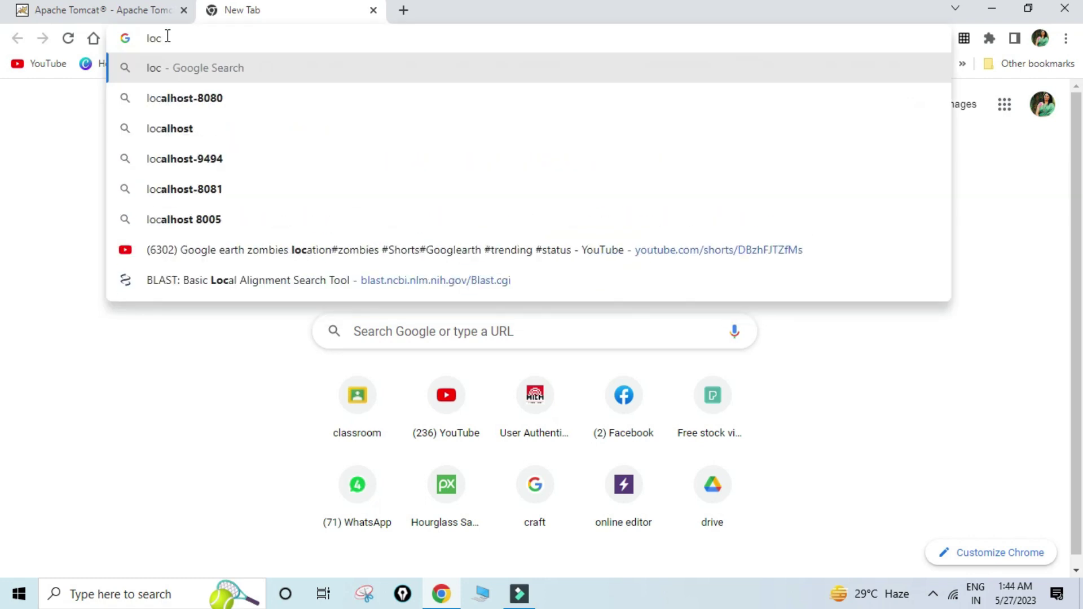
key("Down")
key("Left")
key("Left")
key("Left")
key("Left")
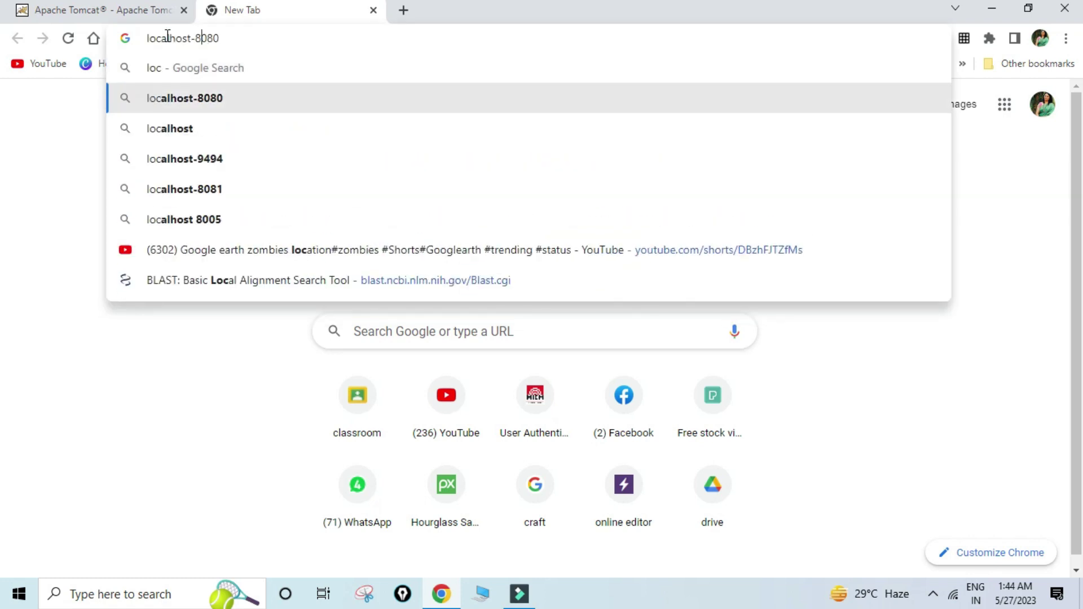
key("BackSpace")
type(":")
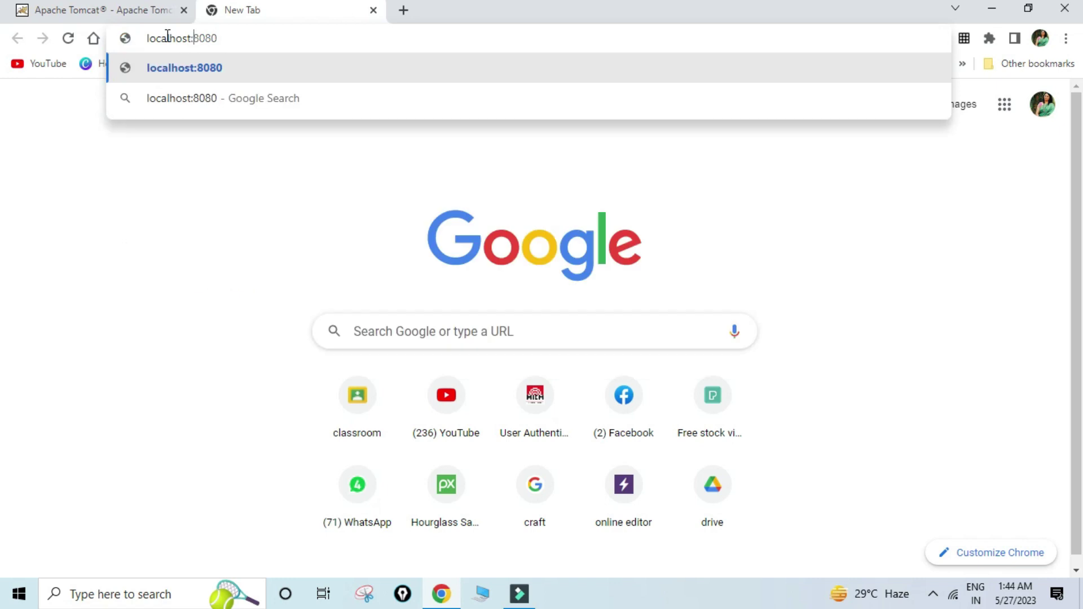
key("Return")
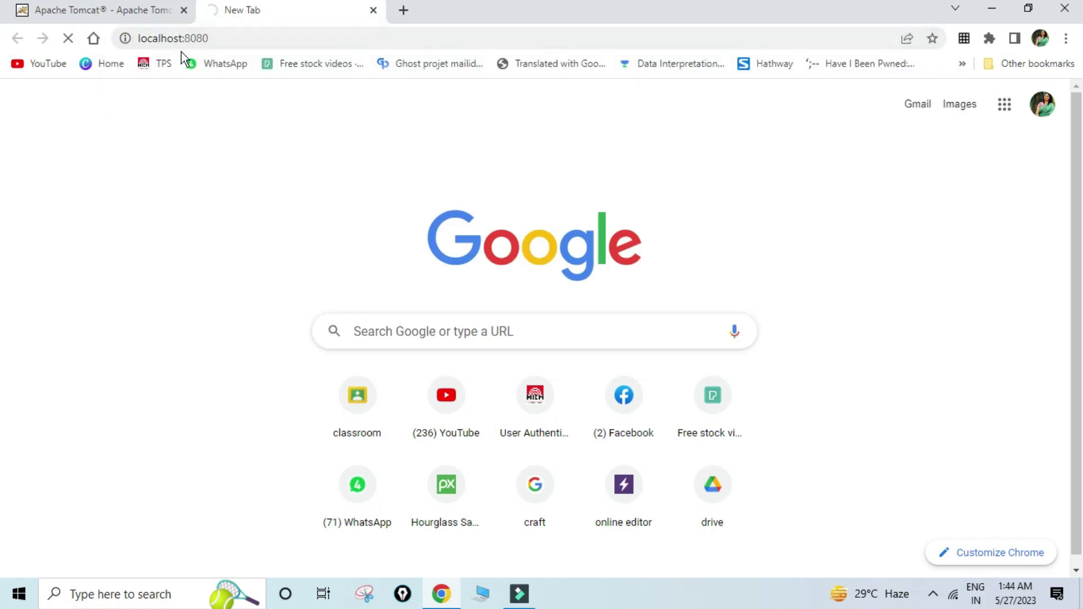